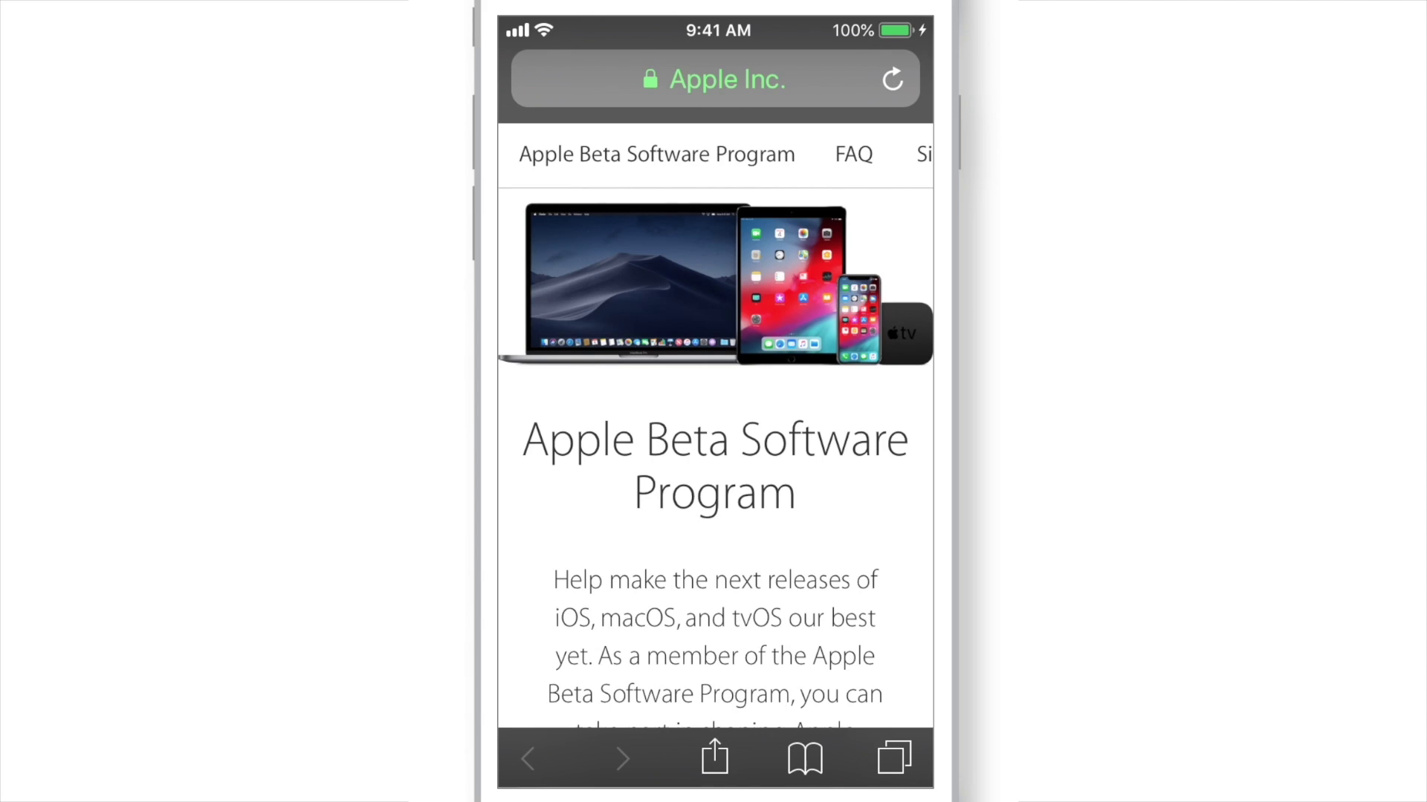
scroll(716, 435, down, 10)
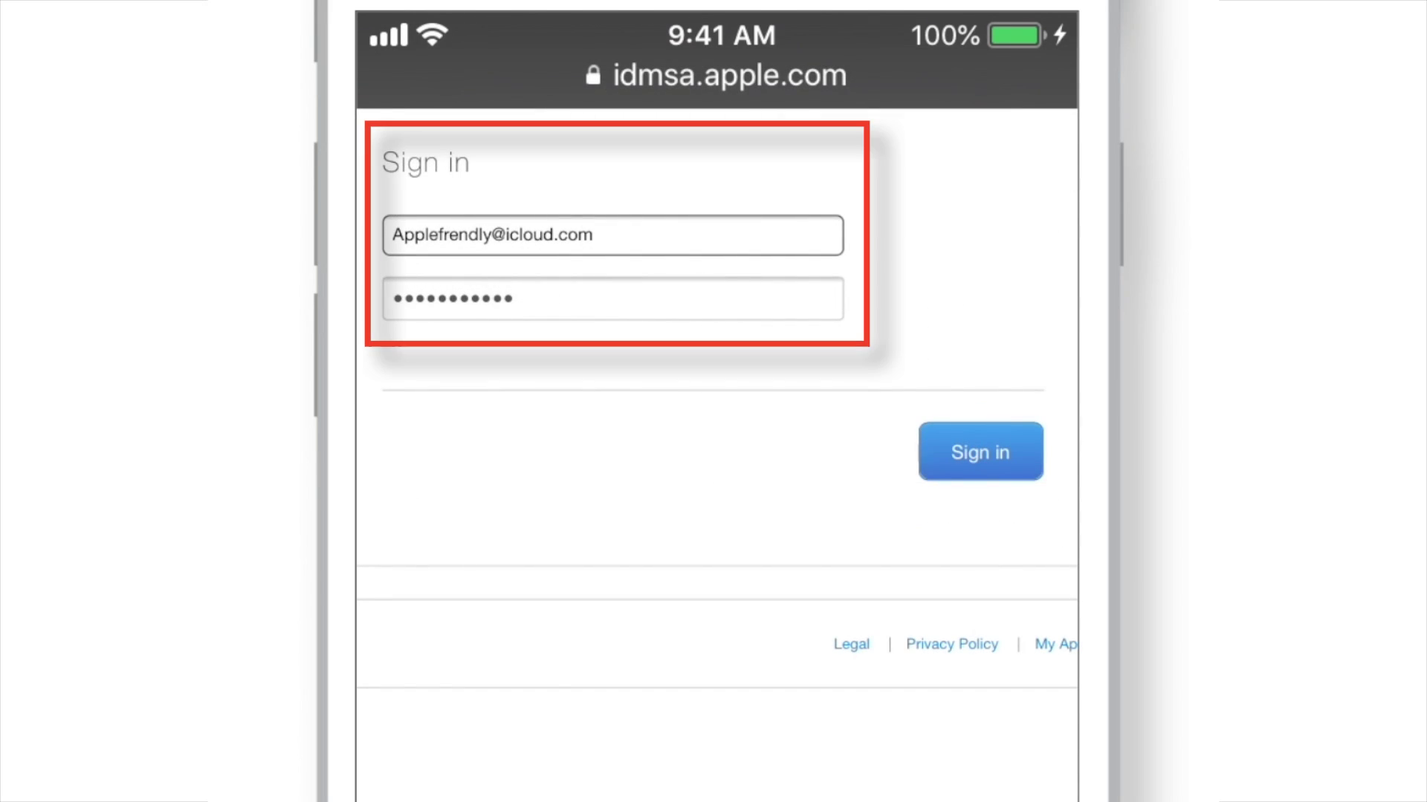
Submit the entered Apple ID email and password on the Apple Beta sign-in page.
click(979, 452)
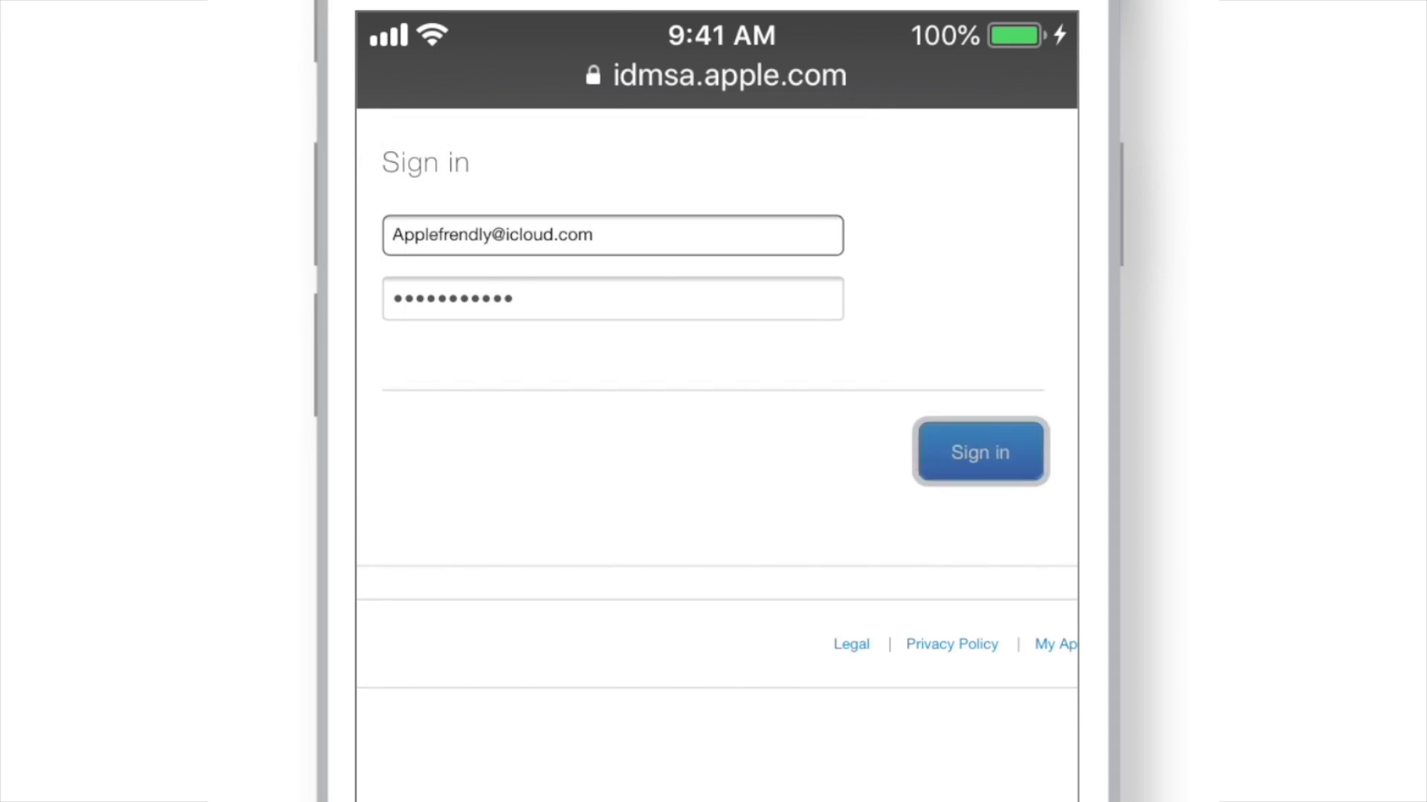